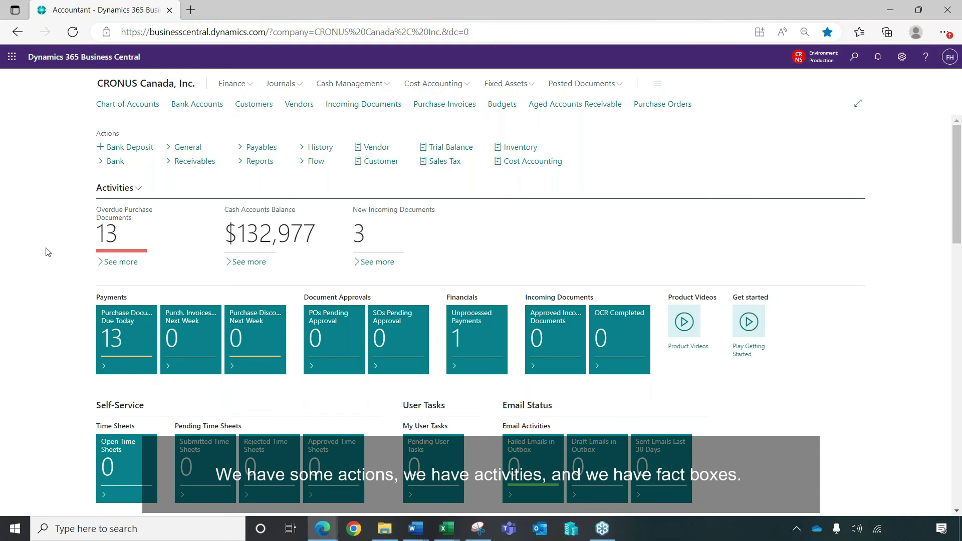
Examine the Accountant role center from its activity tiles through insights, charts, cash flow forecast, report inbox and Power BI section.
scroll(32, 296, "down", 4)
scroll(36, 293, "down", 1)
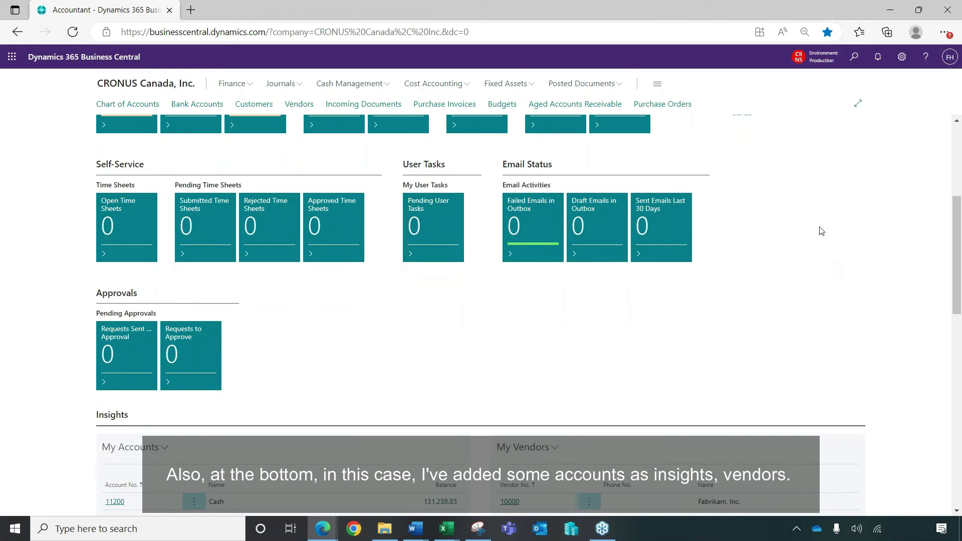
scroll(810, 224, "down", 4)
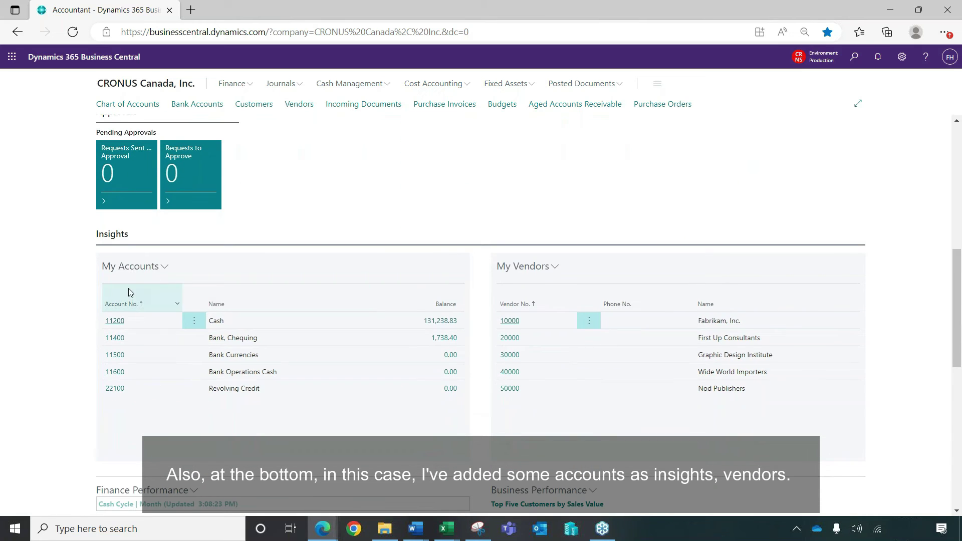
scroll(654, 283, "down", 3)
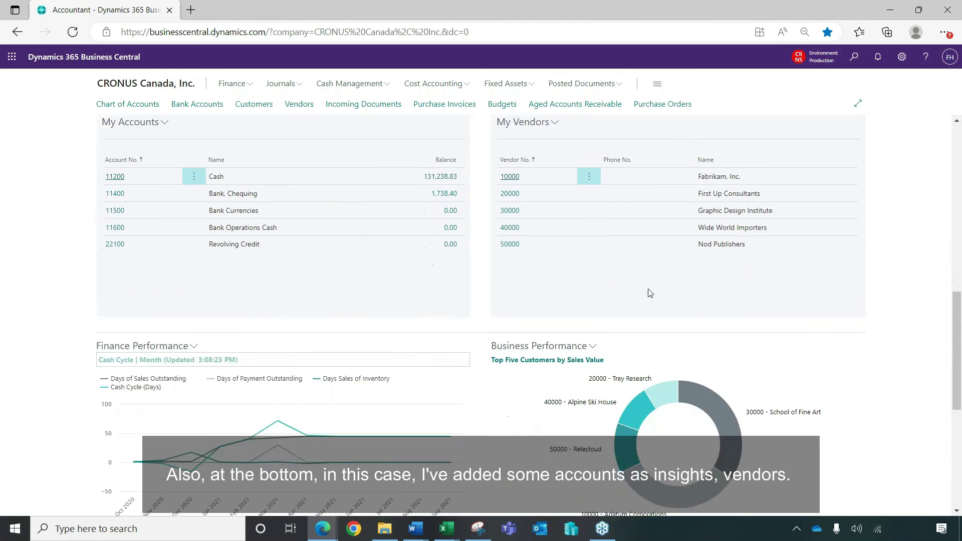
scroll(233, 365, "down", 2)
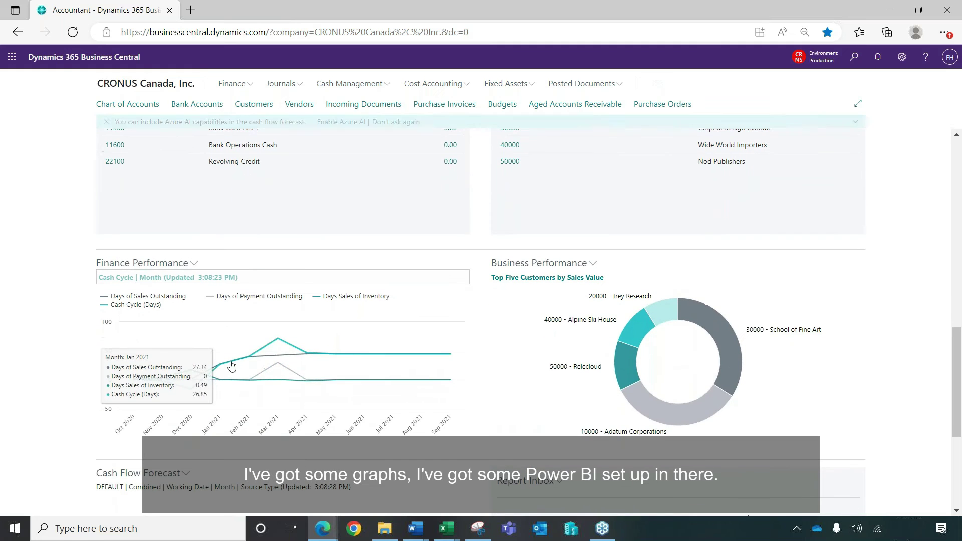
scroll(802, 274, "down", 5)
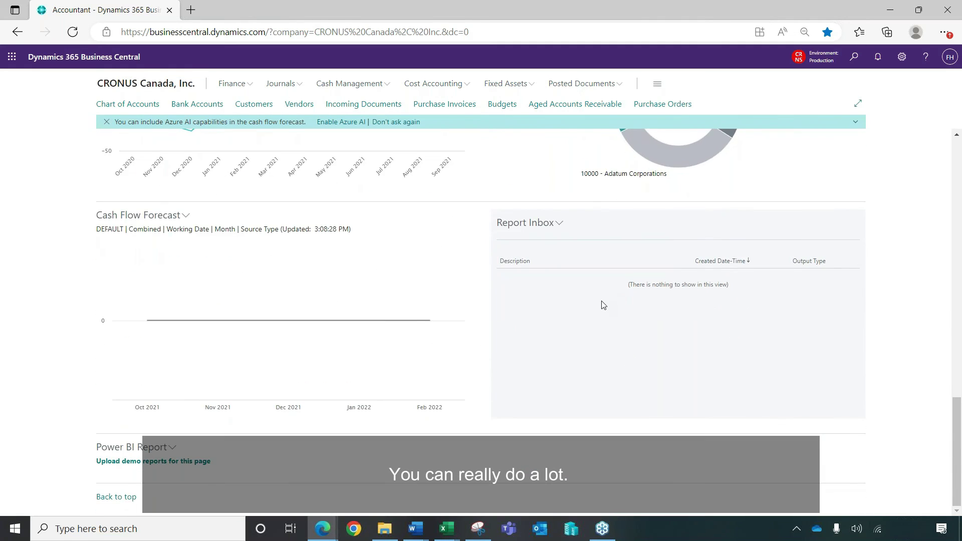
scroll(603, 305, "up", 15)
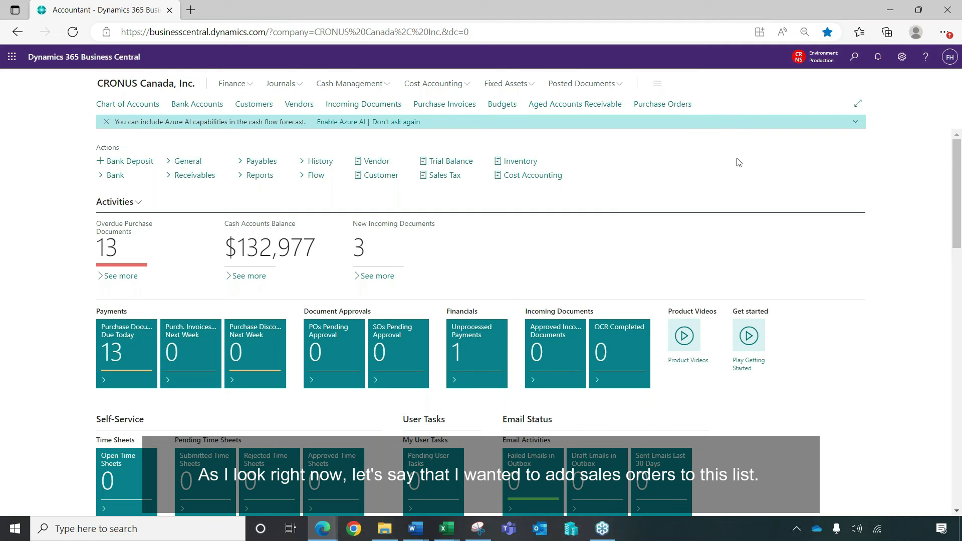
Find the Sales Orders list by searching for "sales order", bookmark it to the role center, and return to the home page.
left_click(855, 58)
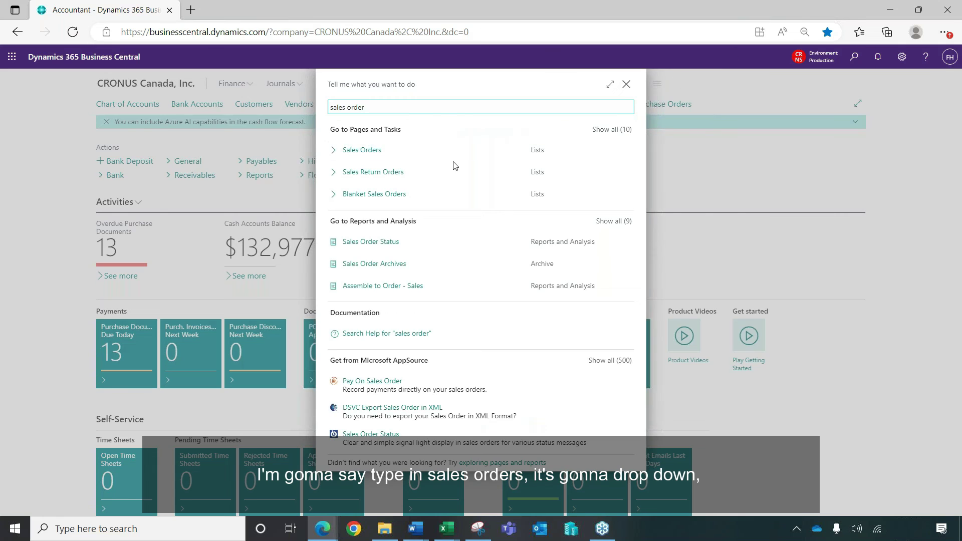
left_click(354, 150)
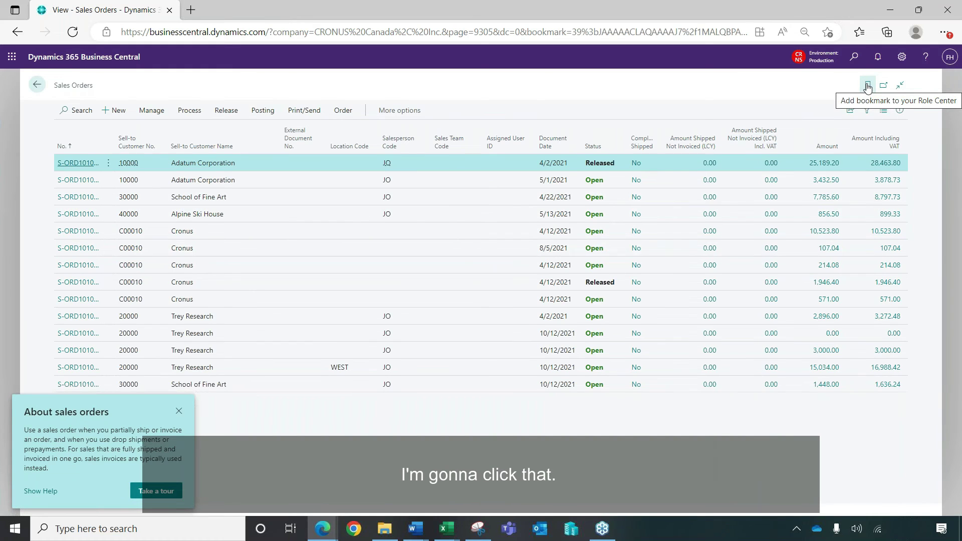
left_click(869, 86)
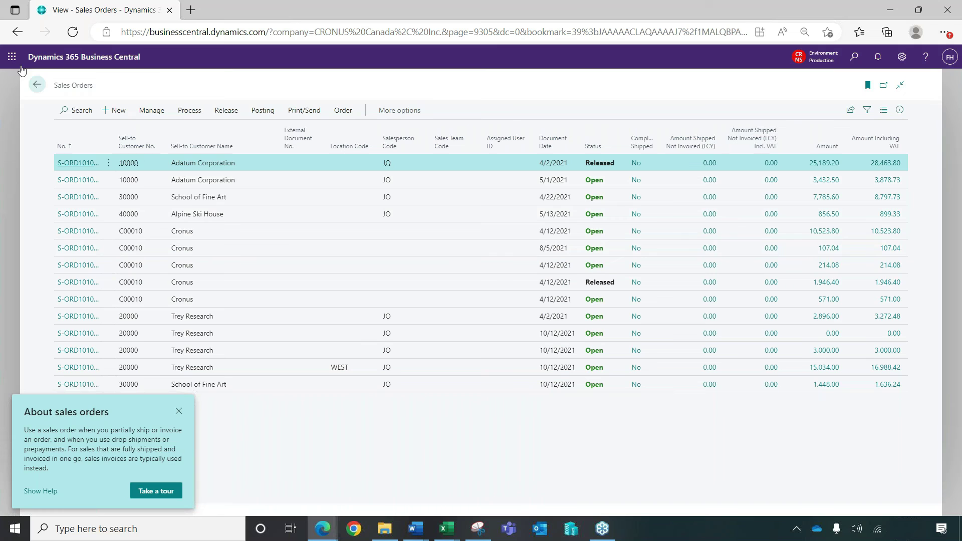
left_click(33, 86)
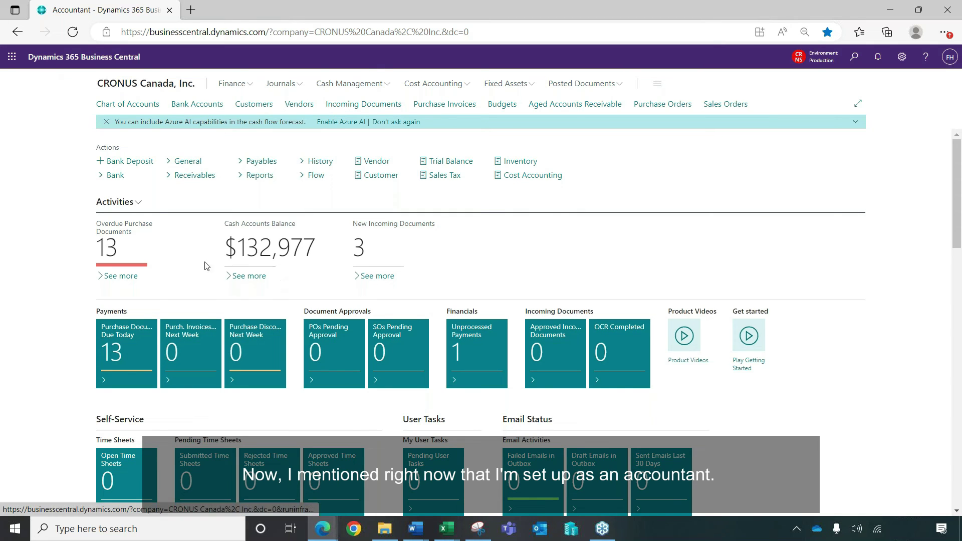
Change the role in My Settings to Sales Order Processor and apply it.
left_click(902, 57)
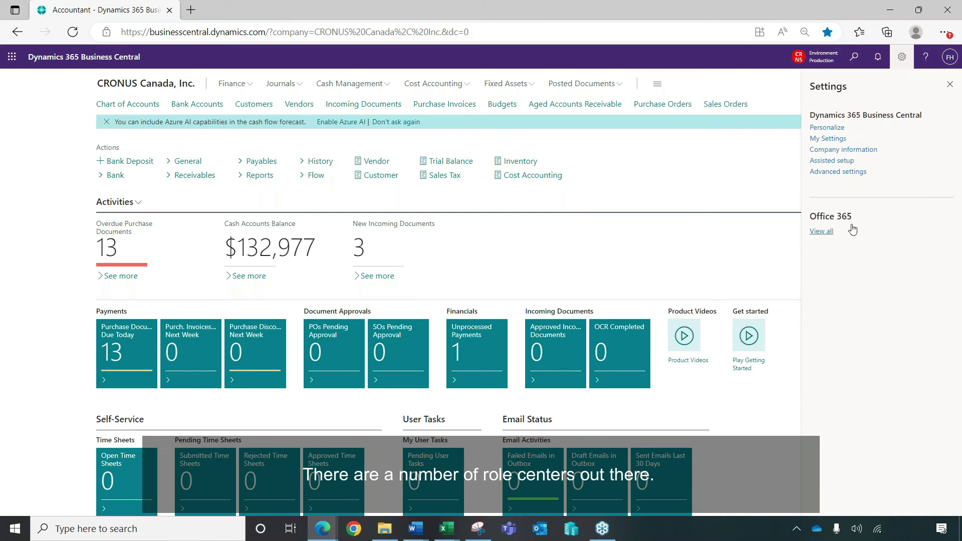
left_click(829, 140)
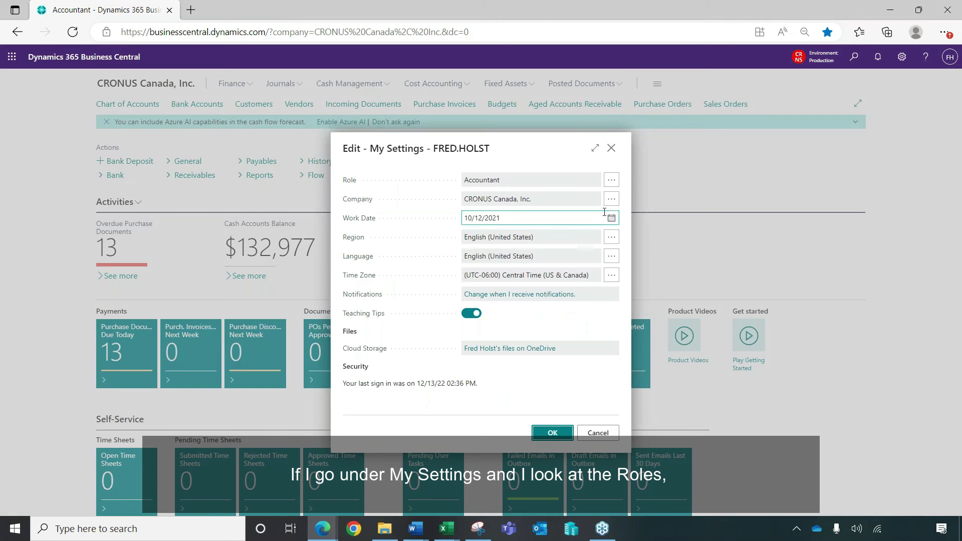
left_click(611, 181)
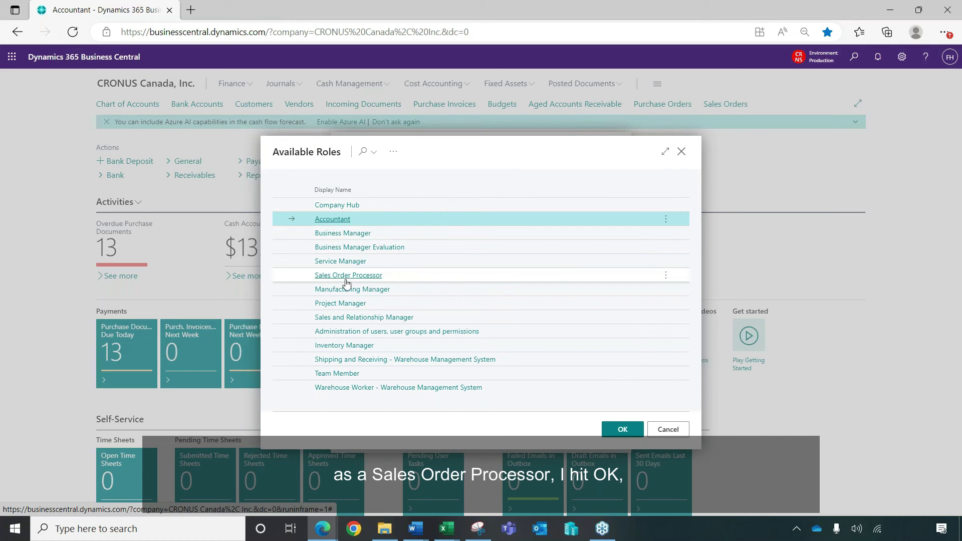
double_click(349, 280)
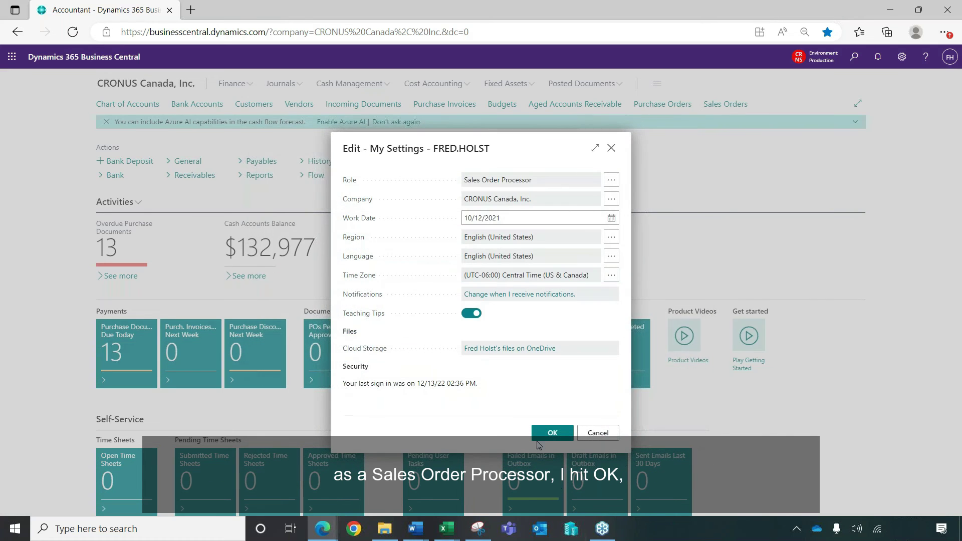
left_click(552, 431)
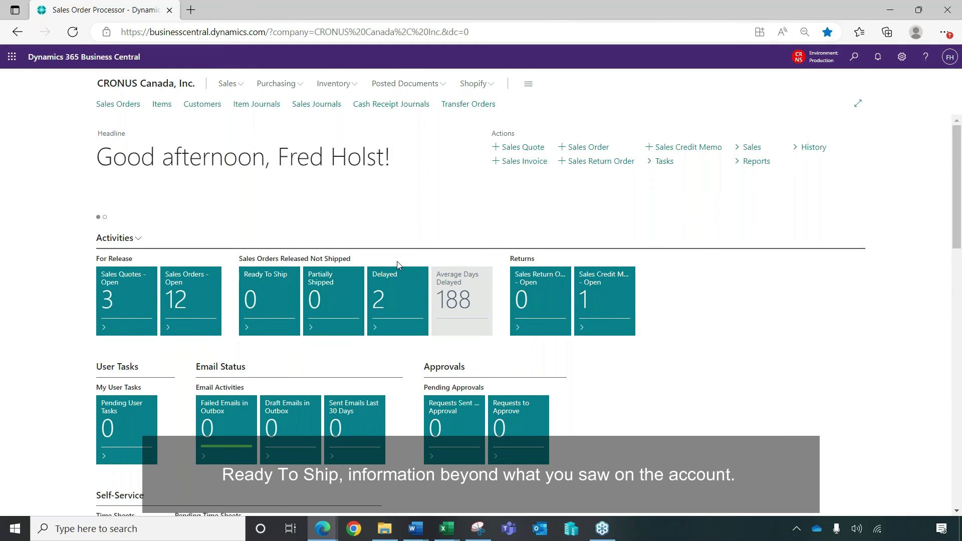
Start personalizing the Sales Order Processor role center and hide the Average Days Delayed tile in Activities.
scroll(396, 273, "down", 8)
scroll(449, 291, "down", 5)
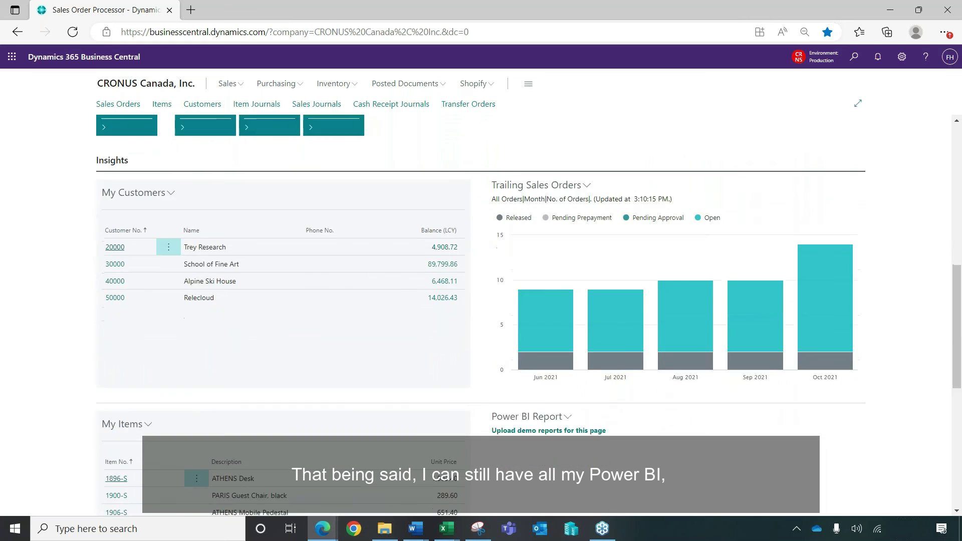
scroll(414, 303, "up", 10)
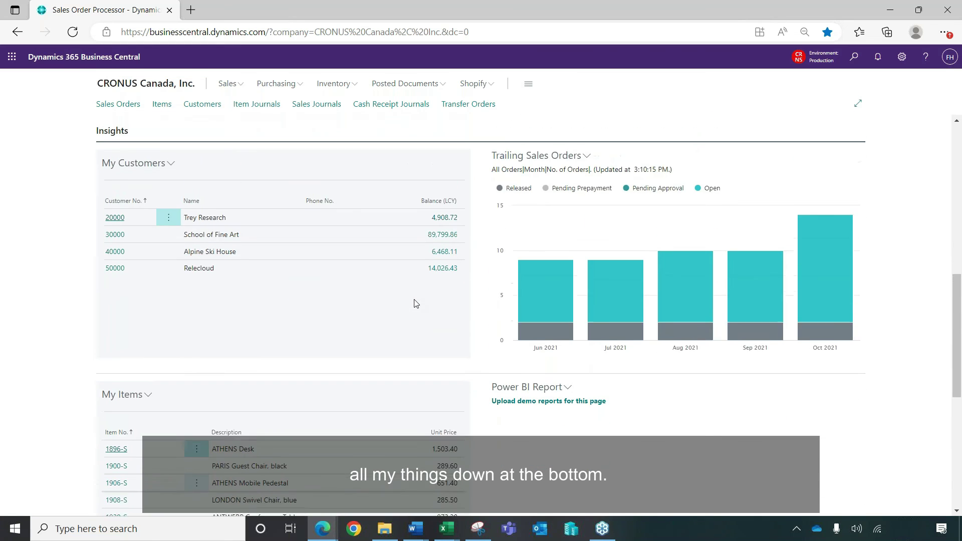
scroll(414, 303, "up", 5)
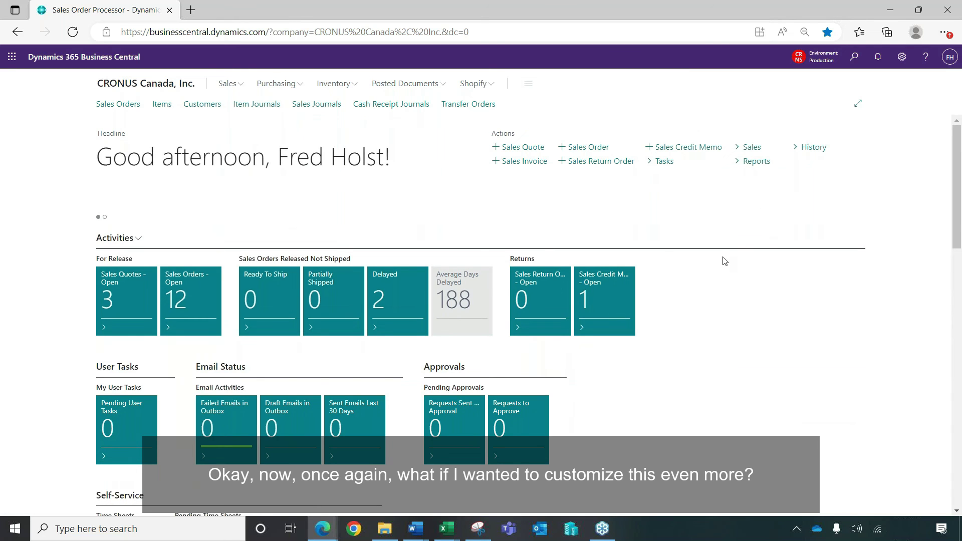
left_click(901, 56)
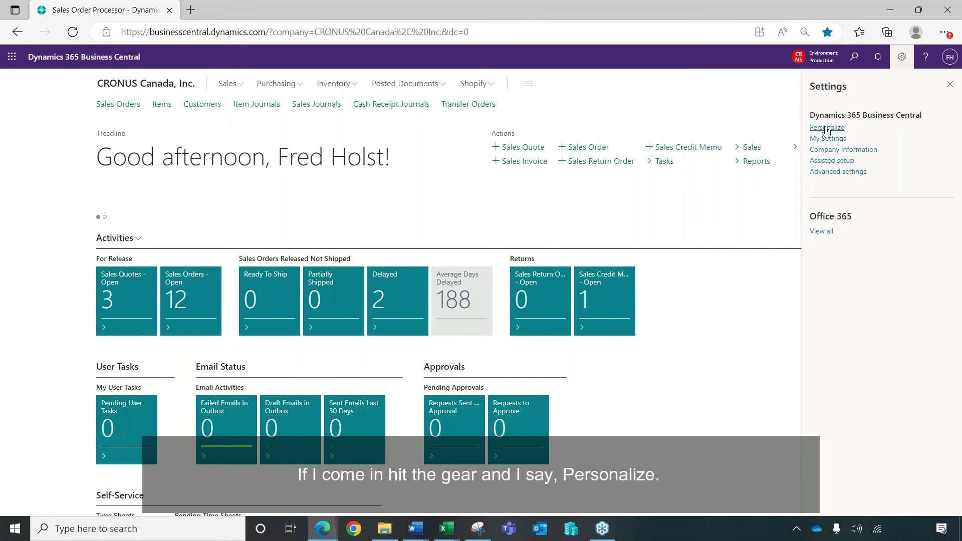
left_click(826, 128)
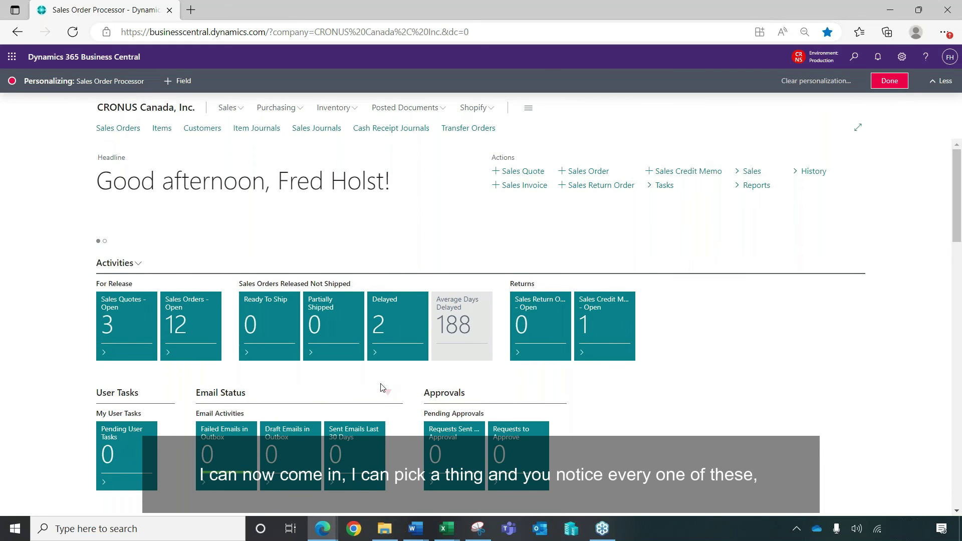
left_click(716, 322)
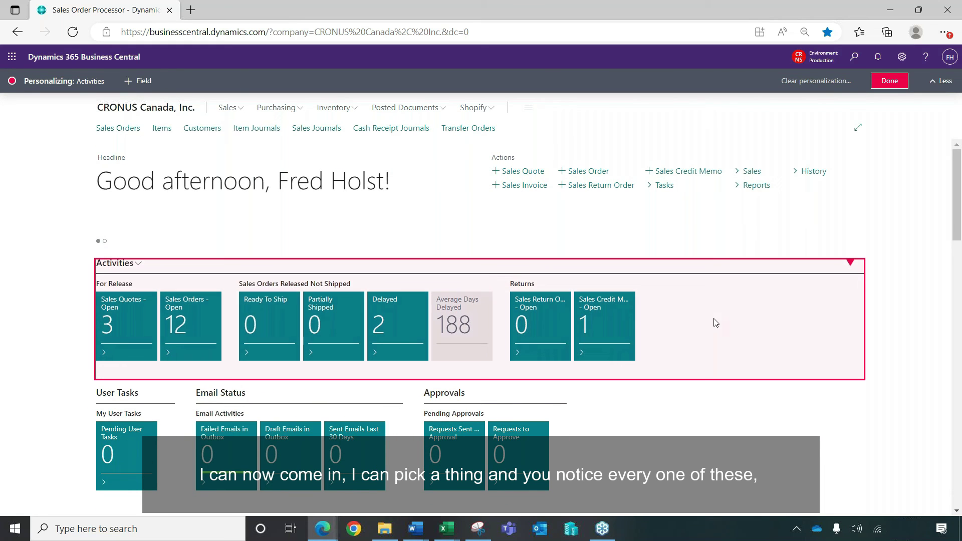
mouse_move(474, 308)
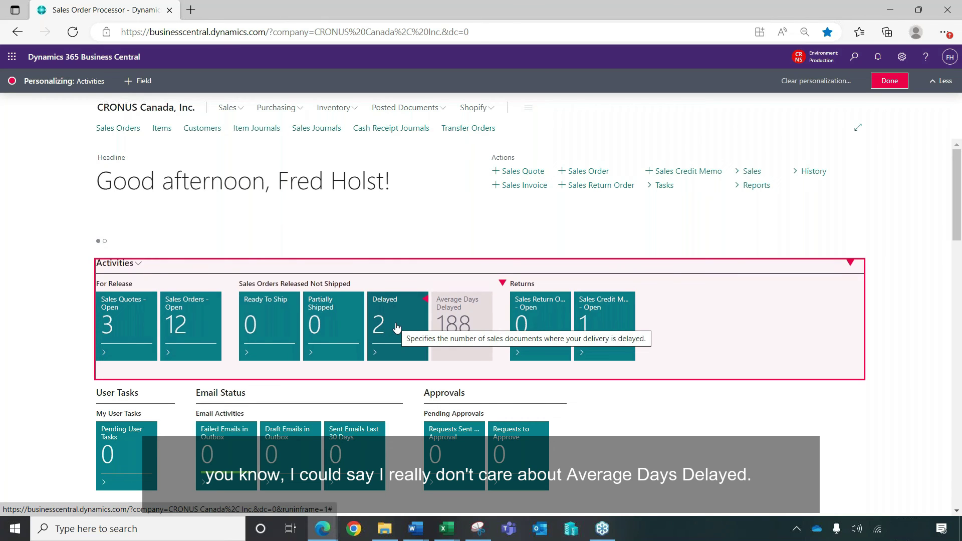
left_click(490, 300)
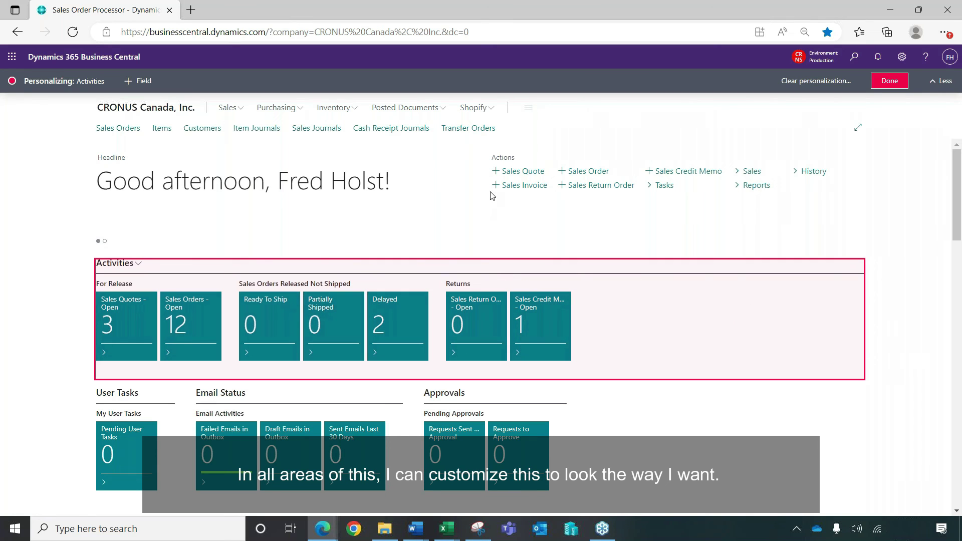
Review the role center's remaining sections and hidden parts in personalization mode, including Requests to Approve, and finish personalizing.
scroll(528, 303, "down", 10)
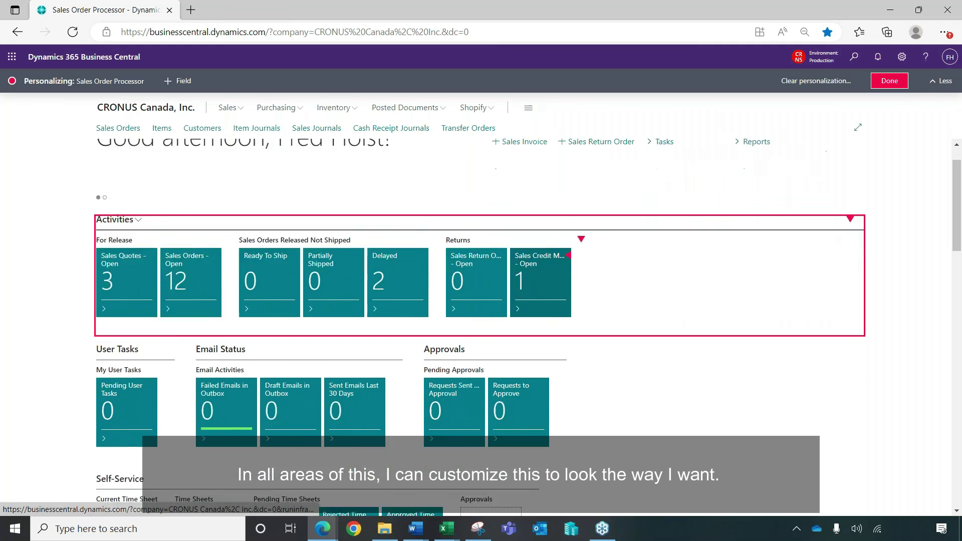
scroll(591, 316, "down", 3)
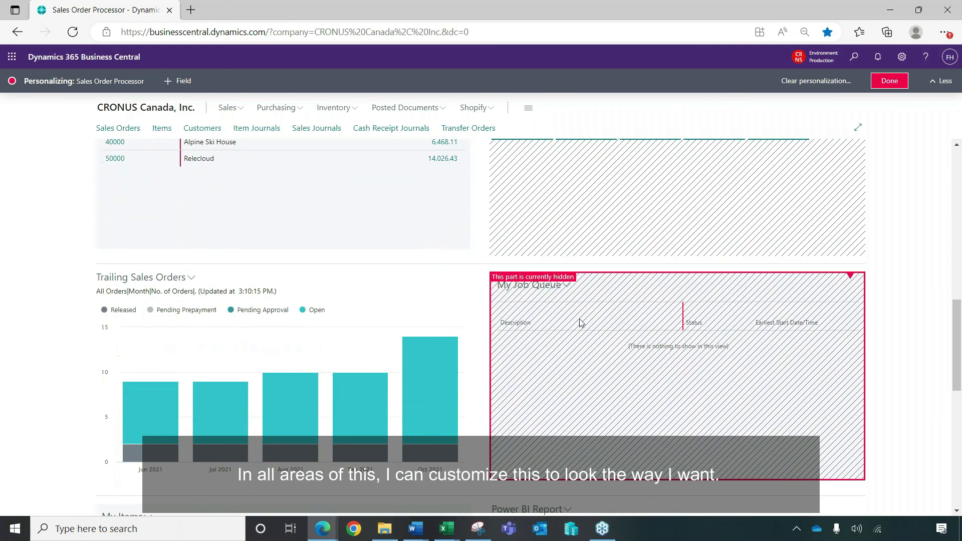
scroll(326, 381, "down", 2)
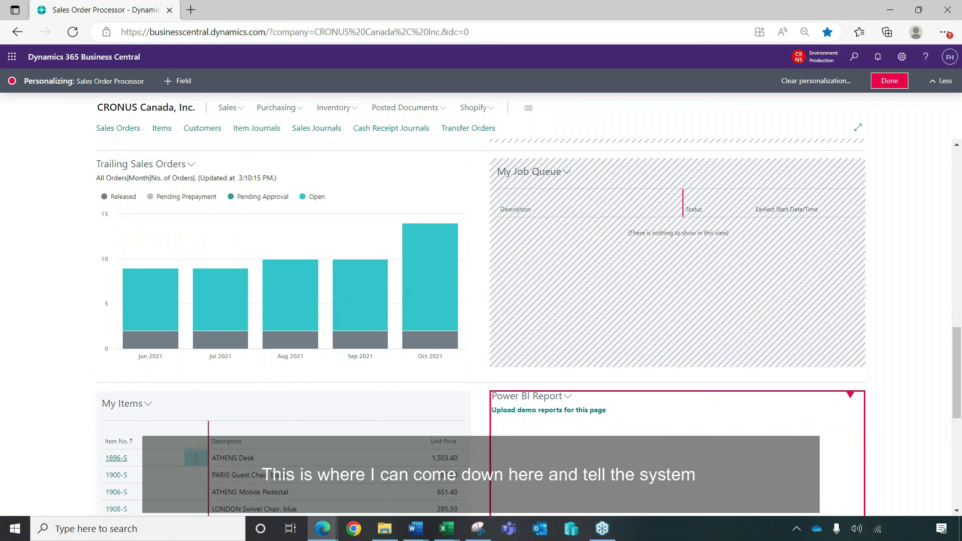
scroll(362, 412, "down", 3)
scroll(363, 459, "down", 2)
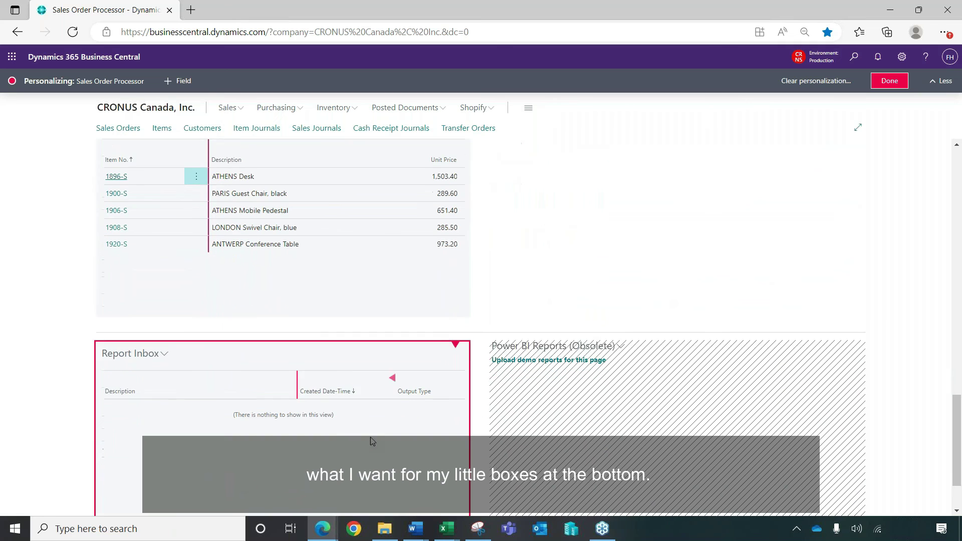
scroll(484, 376, "up", 15)
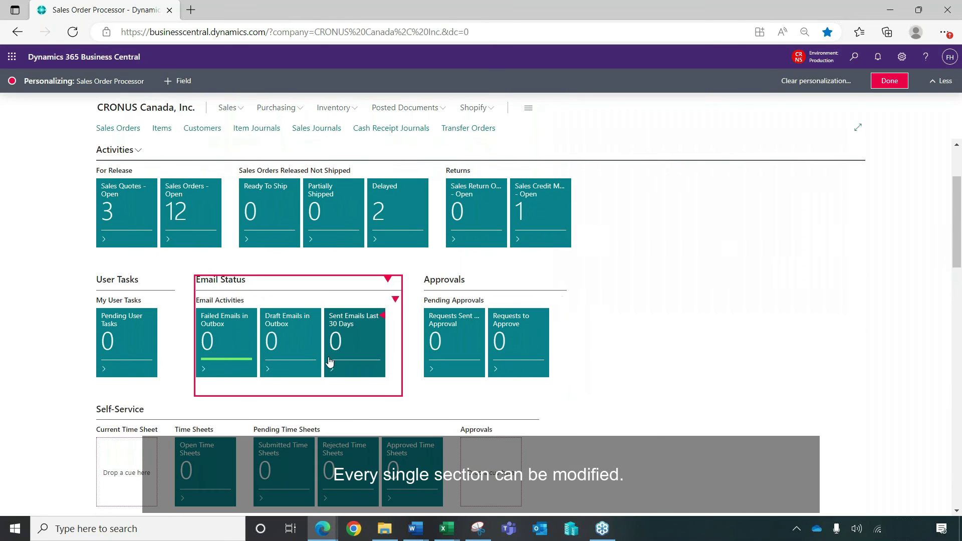
left_click(510, 343)
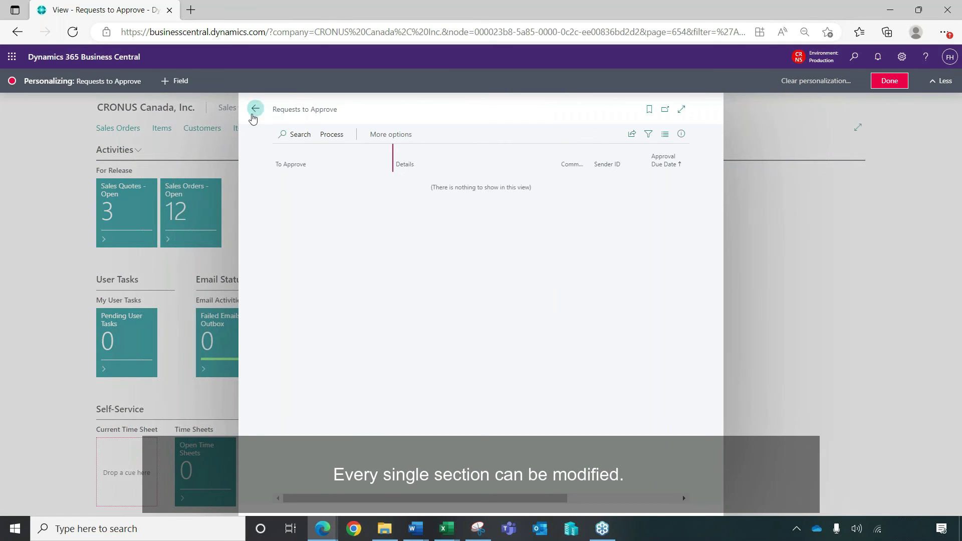
left_click(255, 108)
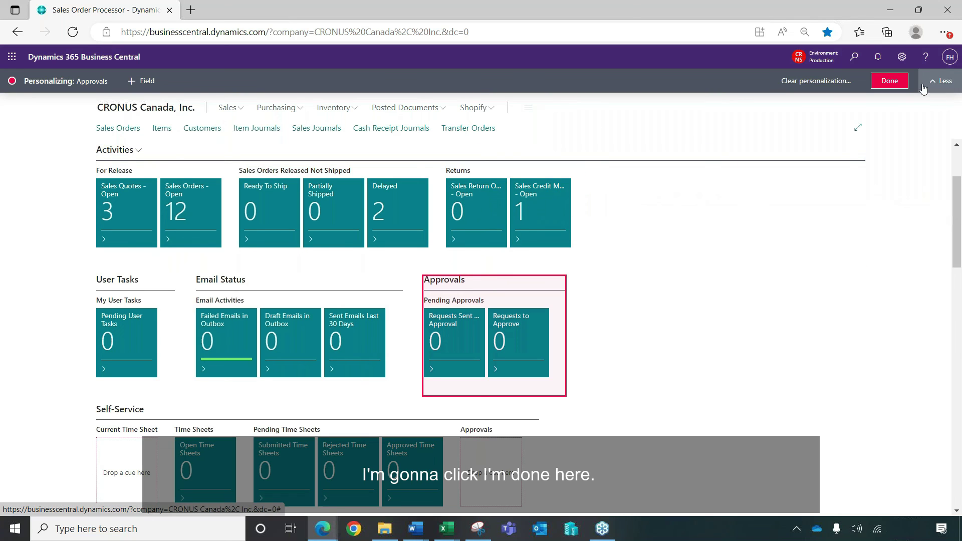
left_click(899, 82)
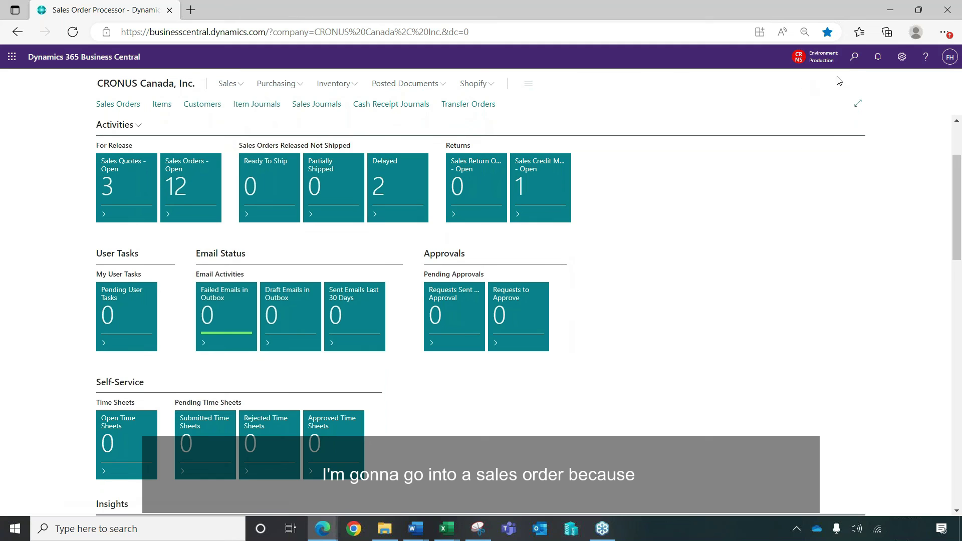
Search for "sales order" and open the Sales Orders list page.
left_click(855, 58)
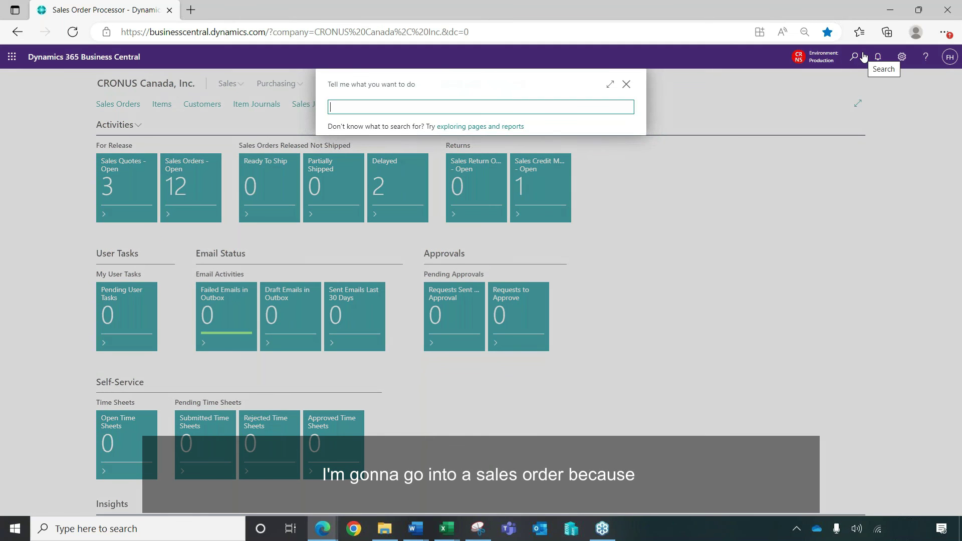
type("sale")
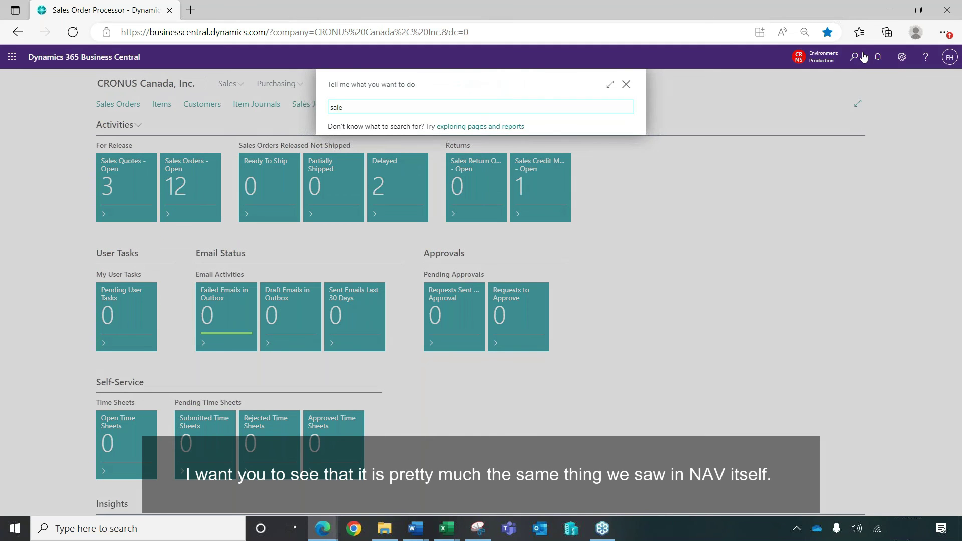
type("s order")
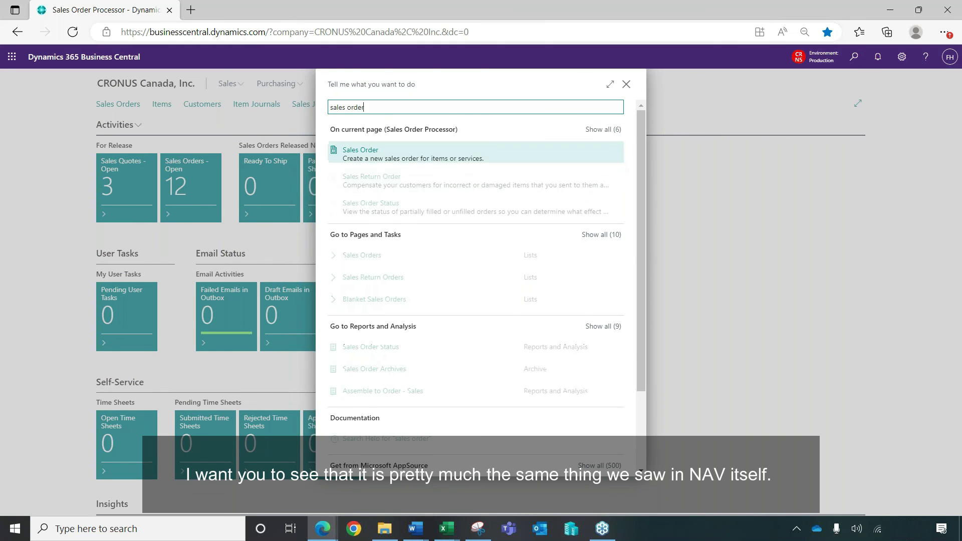
left_click(374, 260)
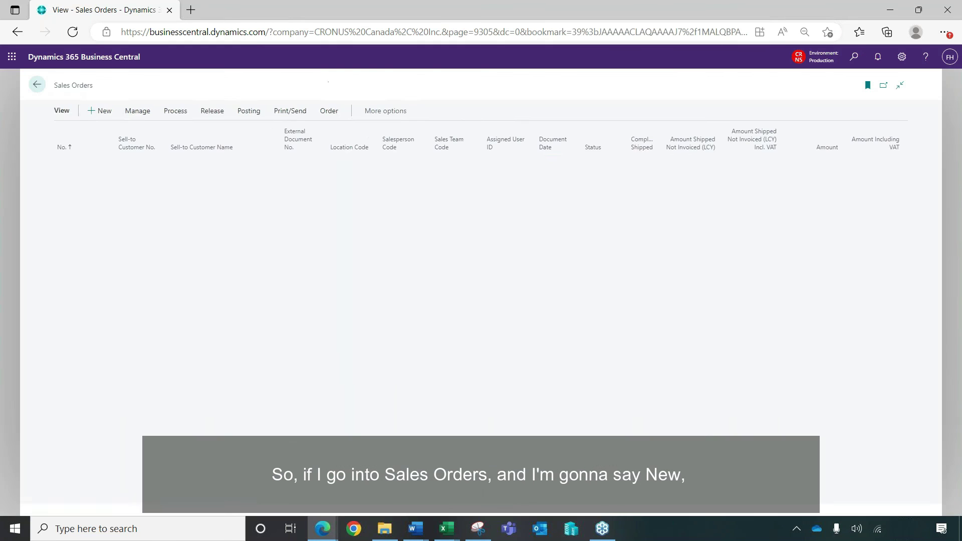
Create a new sales order and select Adatum Corporations as the customer.
left_click(119, 110)
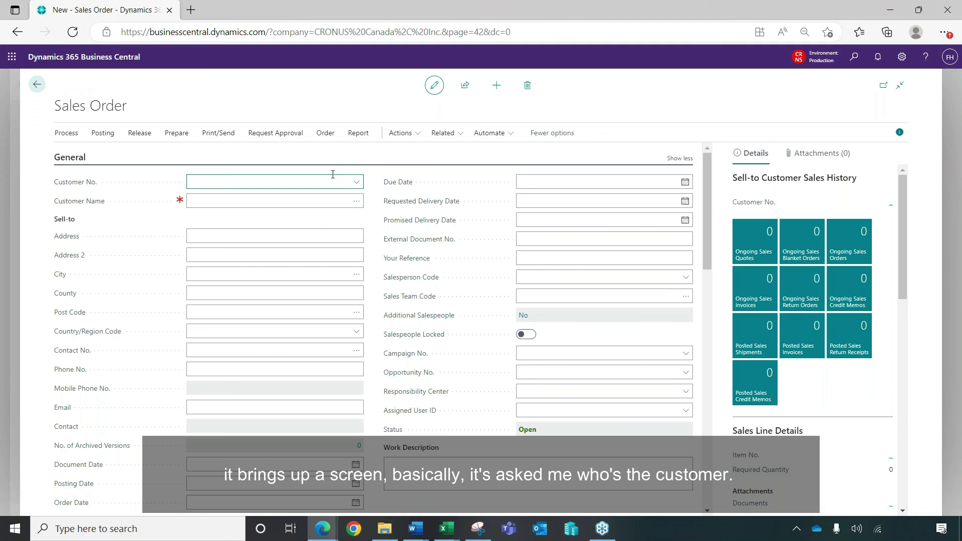
left_click(356, 182)
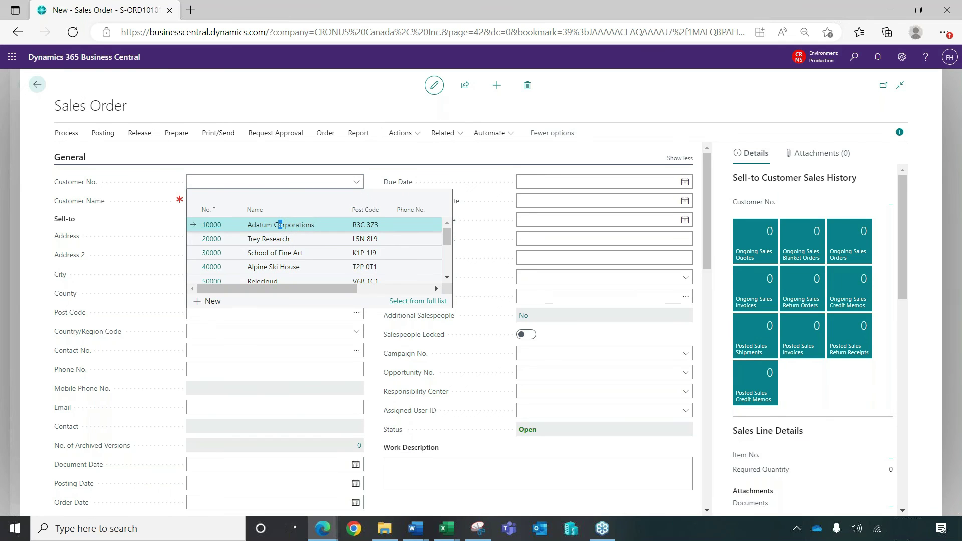
left_click(281, 228)
Keep Item as the type of the first order line and choose item 1020, HASSELT. Conference Chair.
scroll(259, 284, "down", 3)
scroll(259, 284, "down", 1)
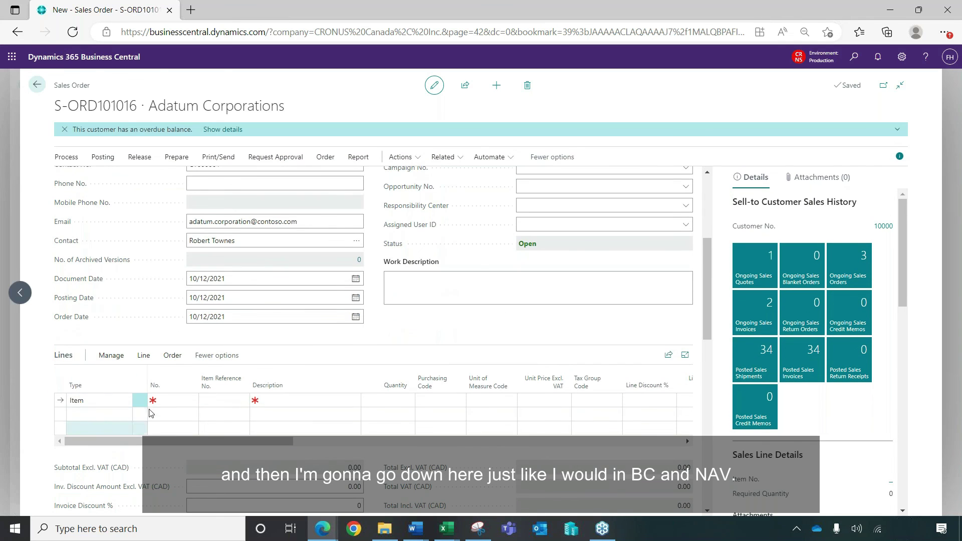
left_click(94, 400)
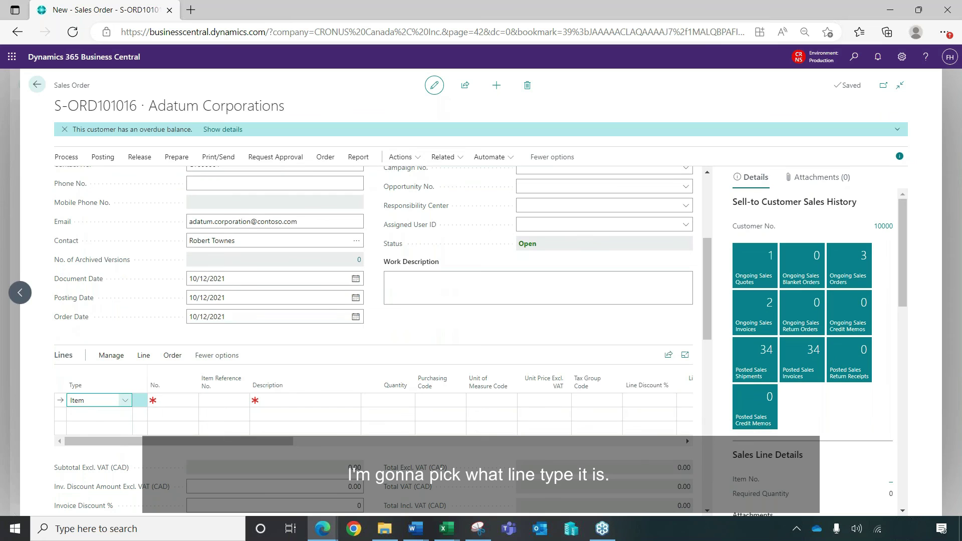
left_click(125, 401)
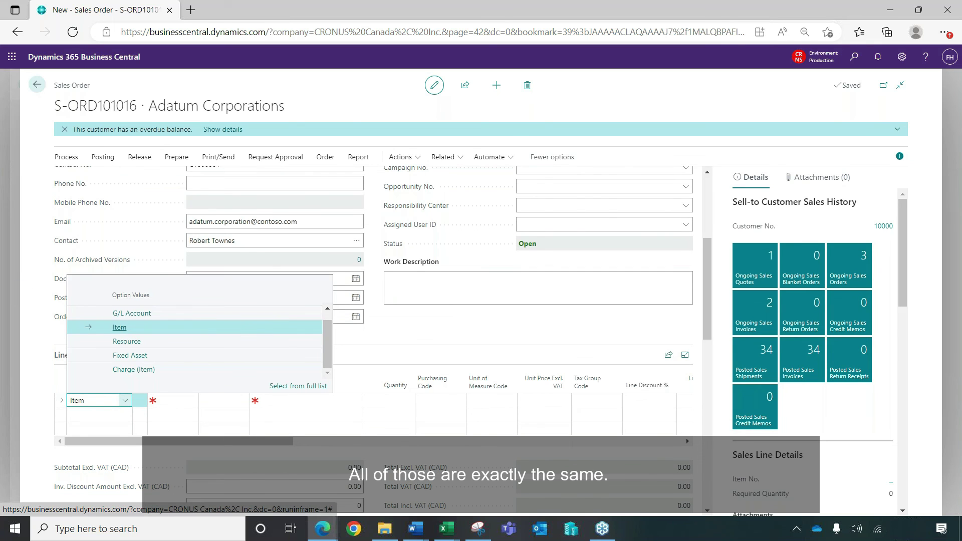
left_click(160, 399)
left_click(160, 398)
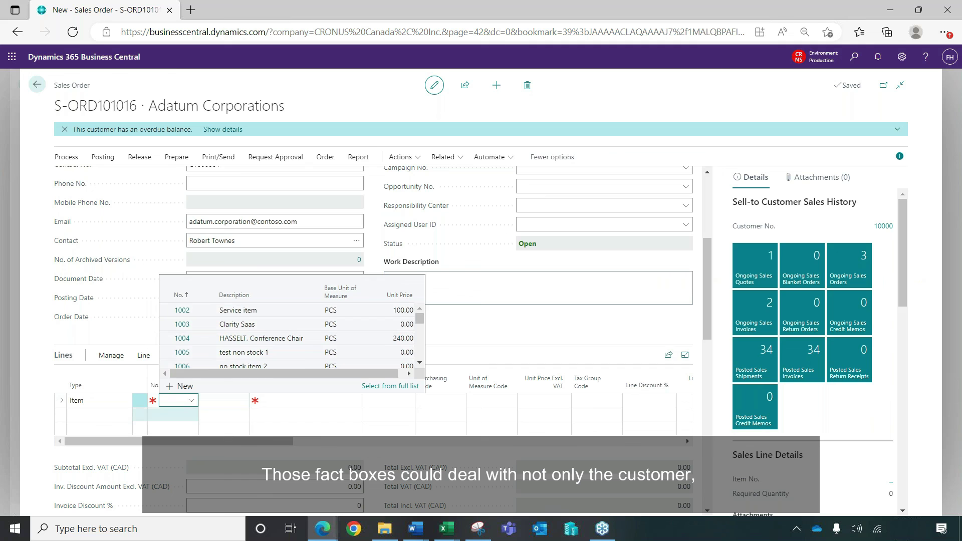
scroll(181, 337, "down", 4)
scroll(247, 328, "down", 2)
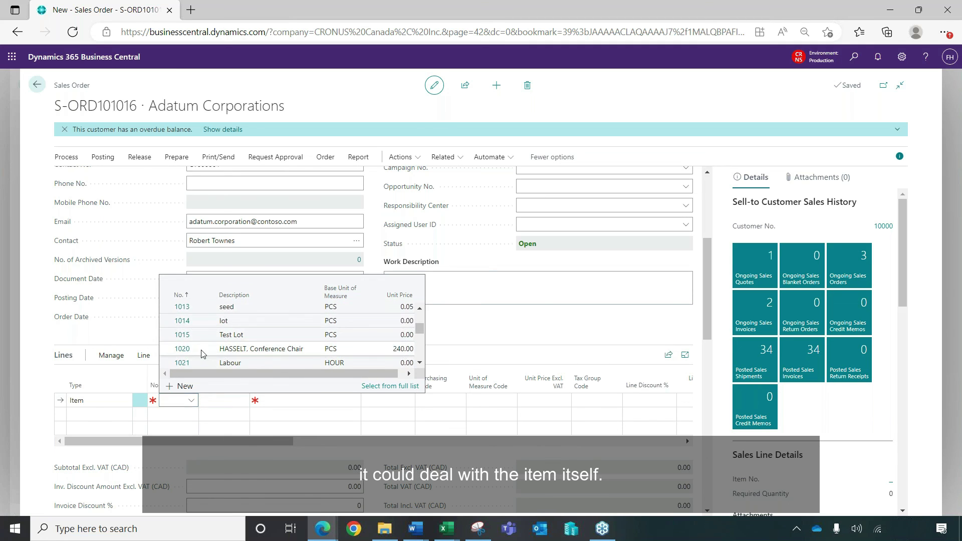
left_click(201, 353)
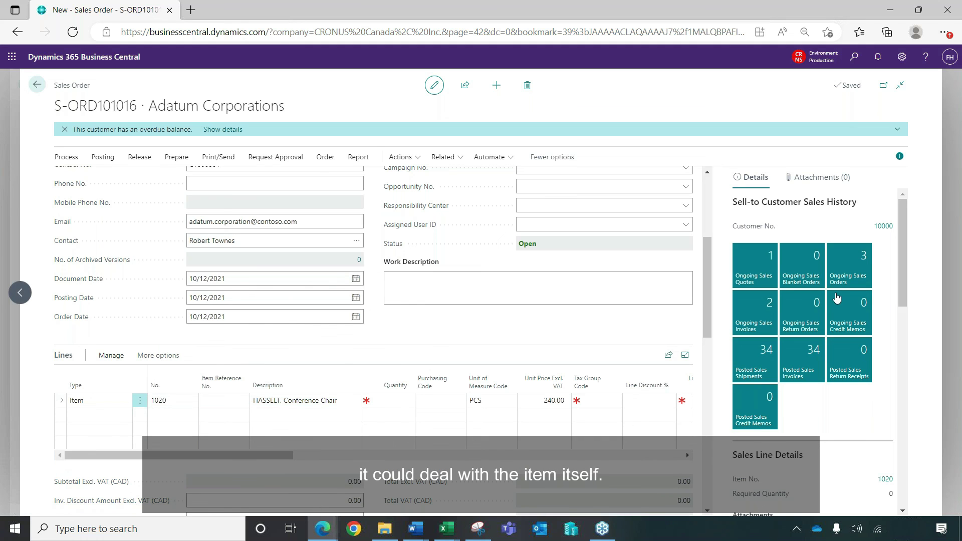
Review the Sales Line Details fact box and start personalizing the sales order page.
scroll(803, 315, "down", 8)
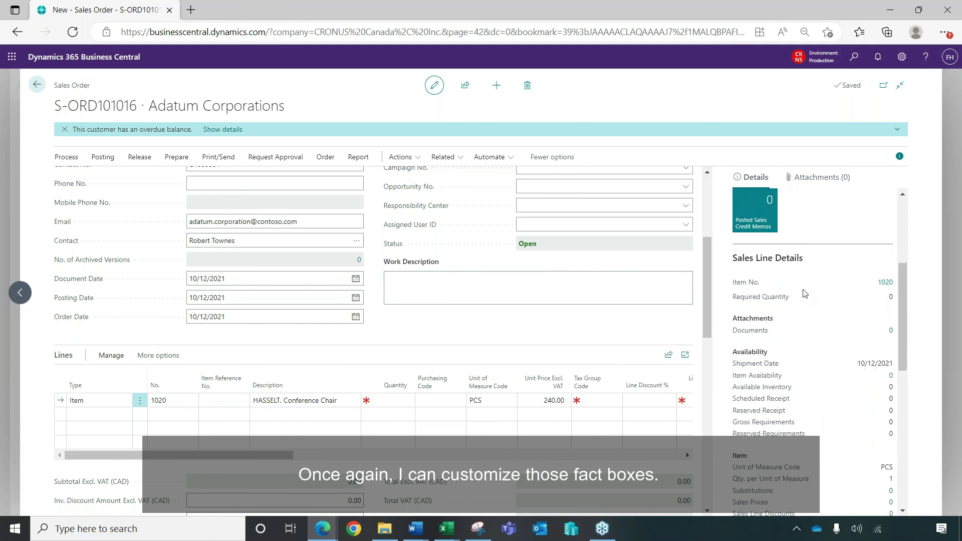
scroll(802, 295, "up", 6)
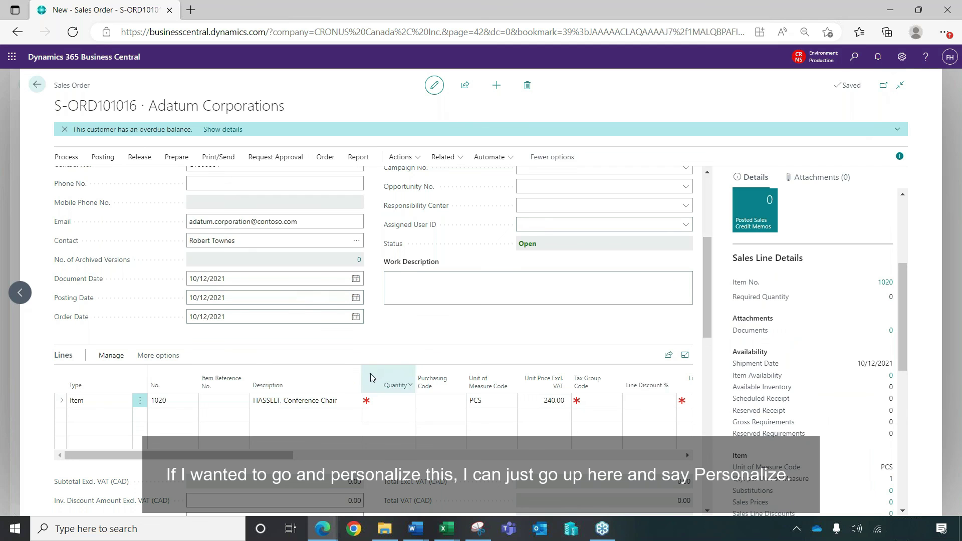
left_click(356, 385)
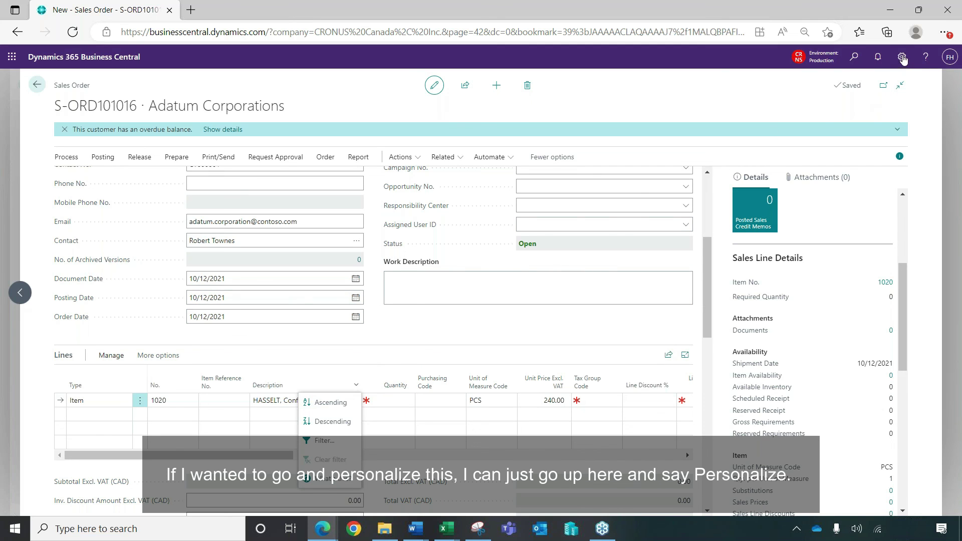
left_click(902, 59)
left_click(829, 129)
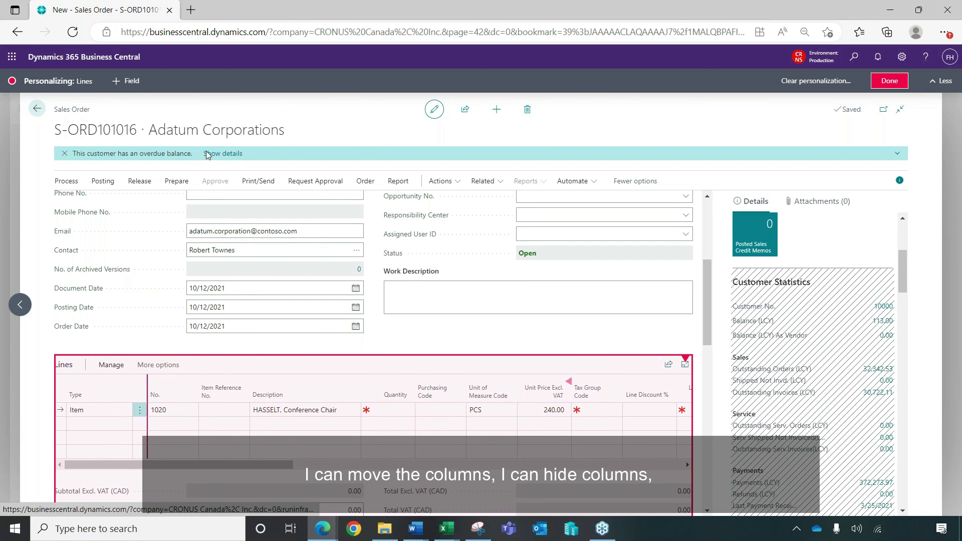
Browse the fields available to add to the order's Lines section and leave personalization without adding any.
left_click(126, 81)
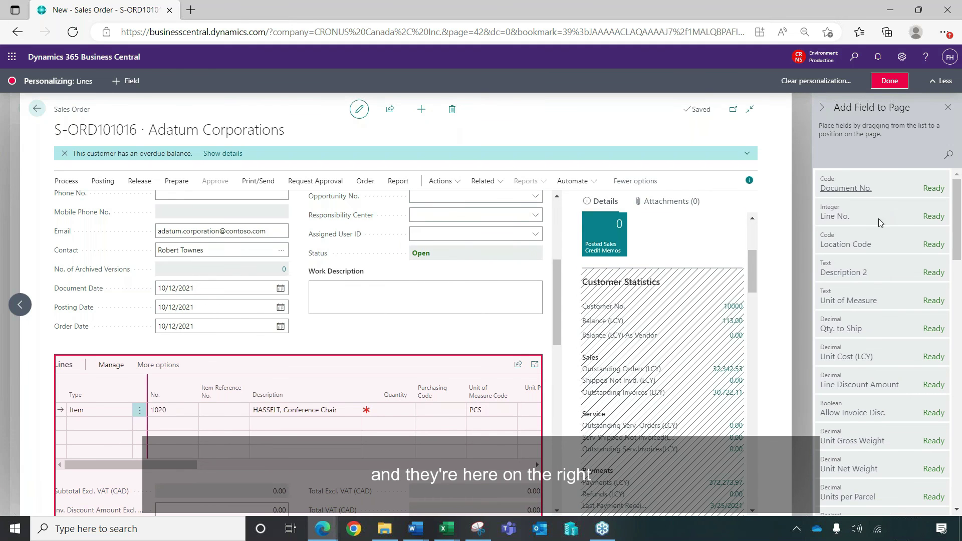
scroll(895, 313, "down", 3)
scroll(892, 330, "down", 10)
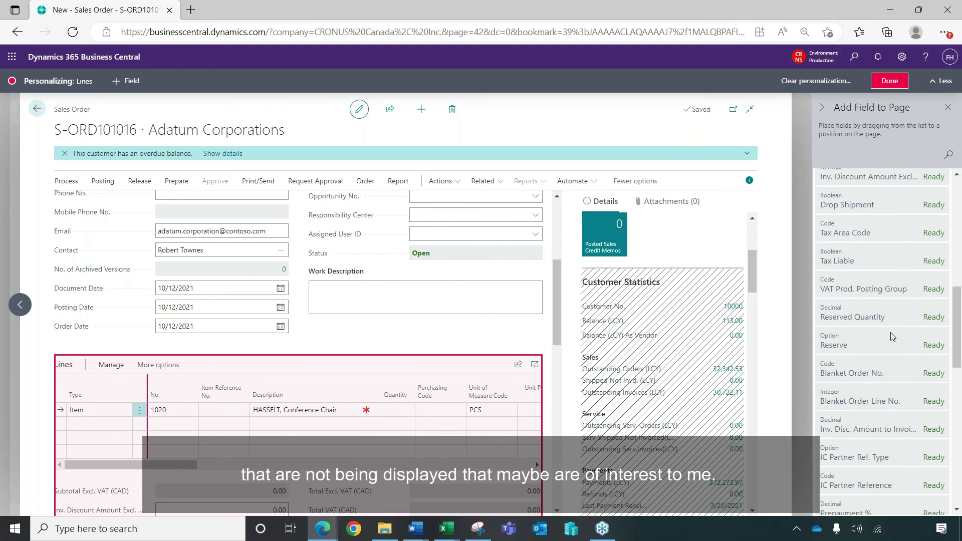
scroll(888, 342, "down", 6)
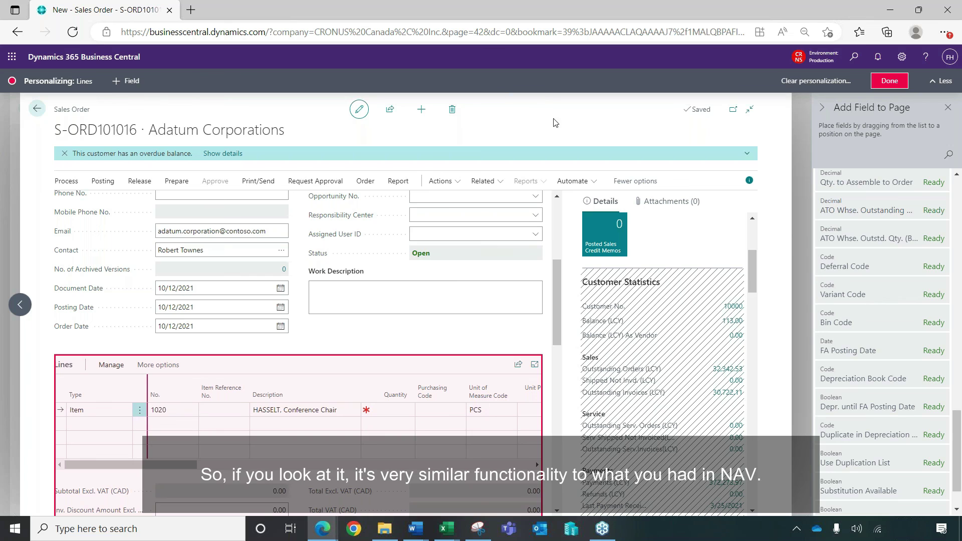
left_click(564, 116)
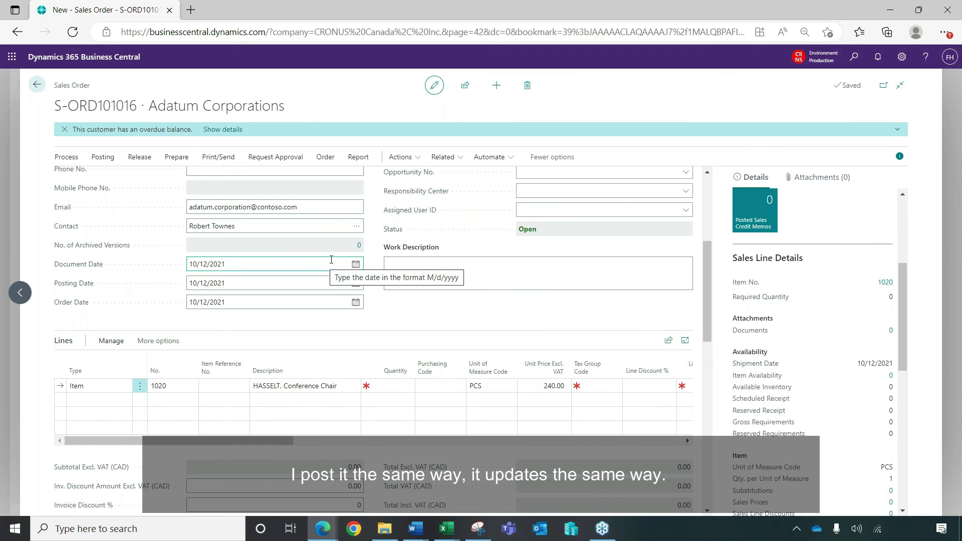
Examine the order's Lines, Invoice Details, Shipping and Billing, Prepayment and General sections, including the number of archived versions.
scroll(361, 256, "down", 10)
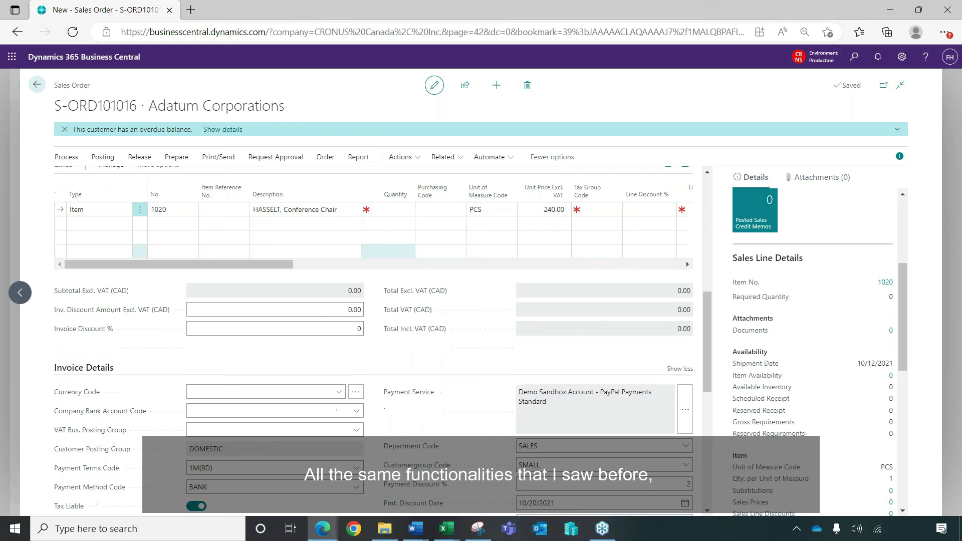
scroll(332, 265, "down", 4)
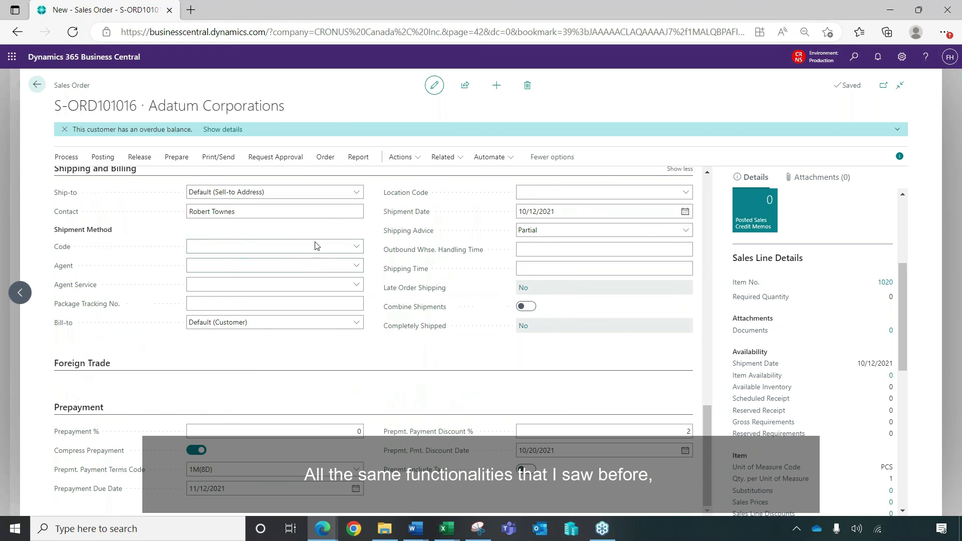
scroll(440, 313, "up", 12)
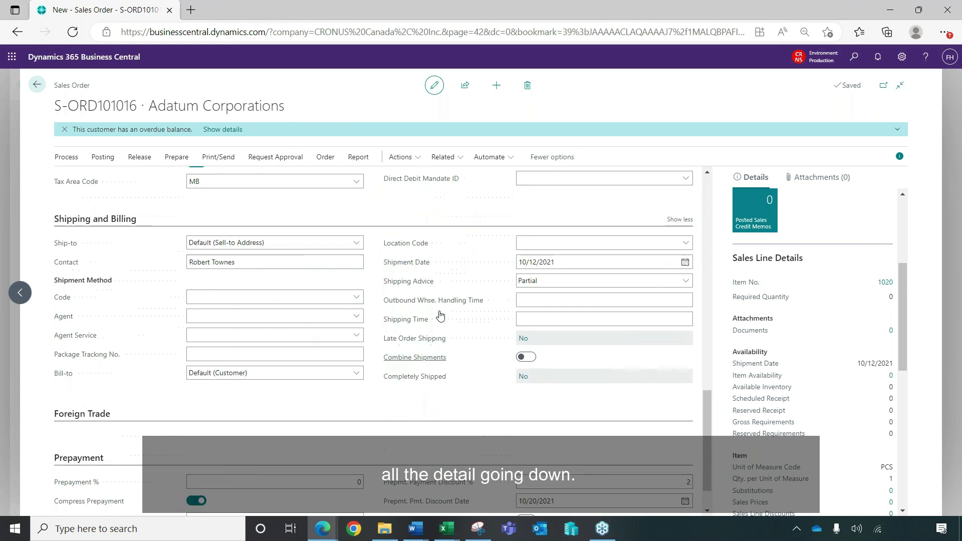
scroll(440, 313, "up", 5)
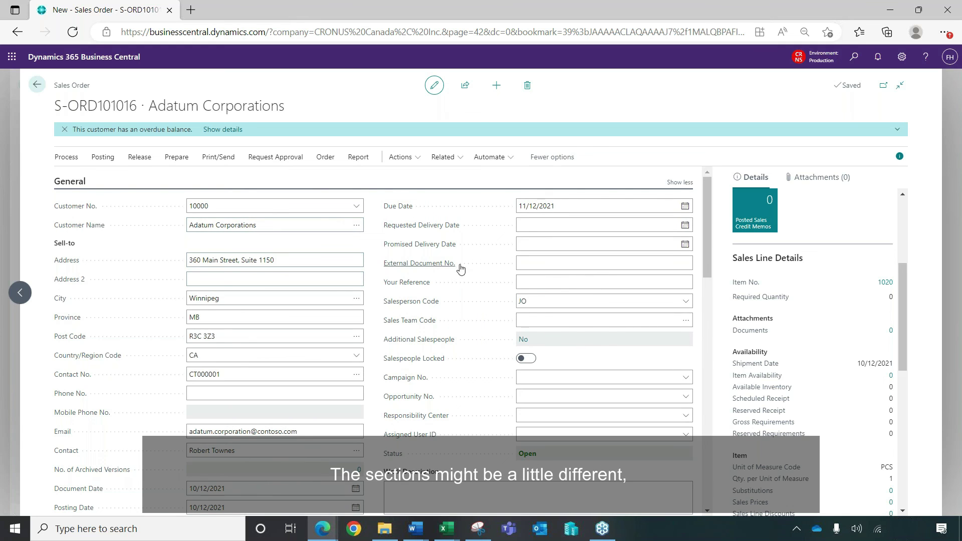
scroll(461, 271, "down", 2)
scroll(462, 273, "up", 2)
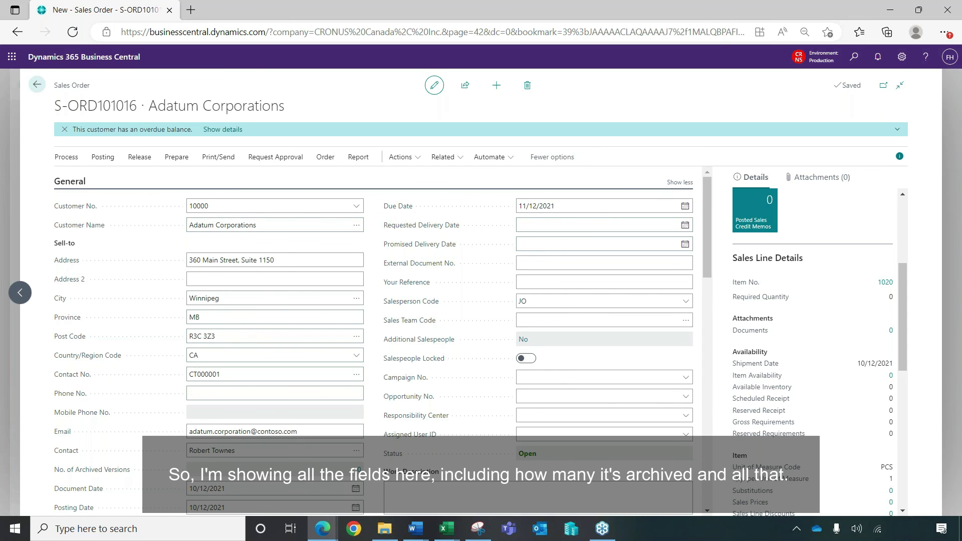
scroll(140, 350, "down", 1)
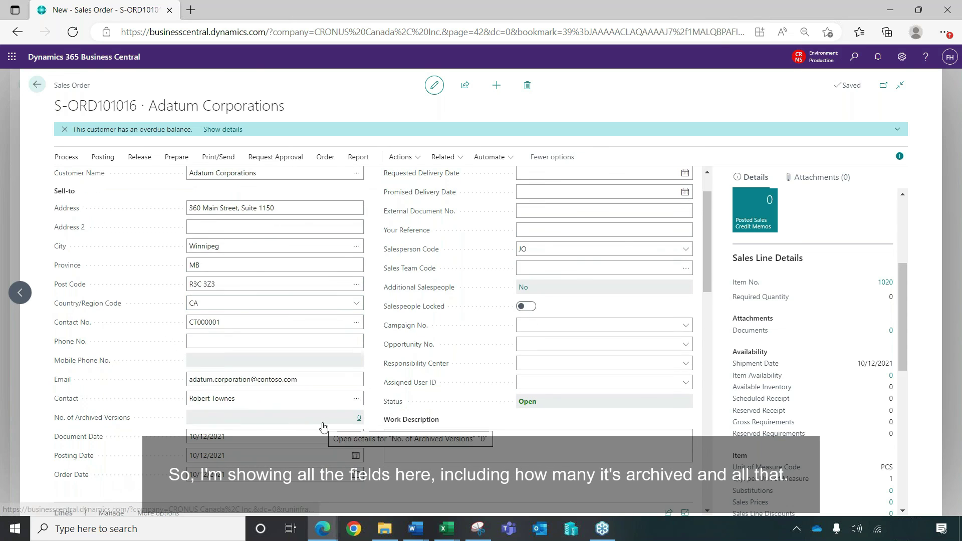
scroll(646, 234, "up", 1)
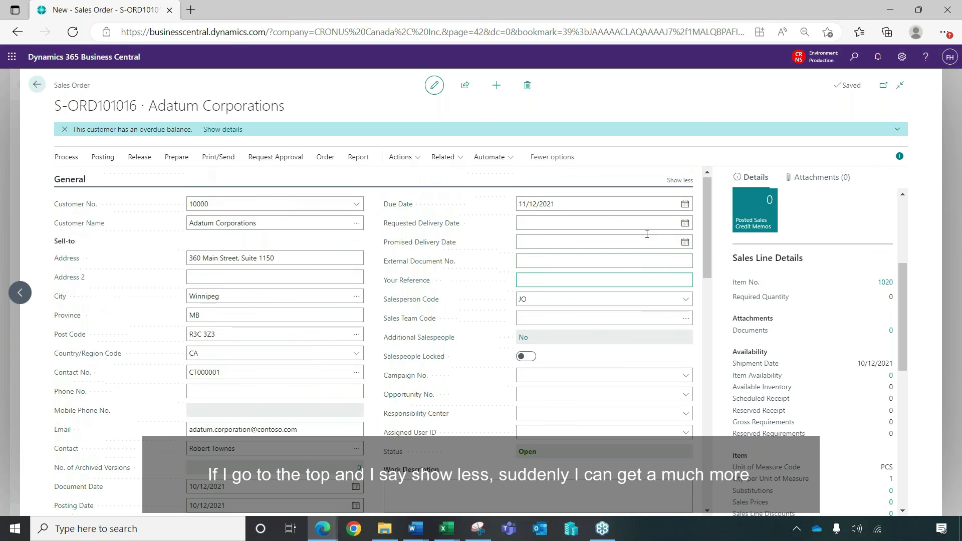
Show fewer fields in the order's General section and return to the Sales Orders list.
left_click(684, 184)
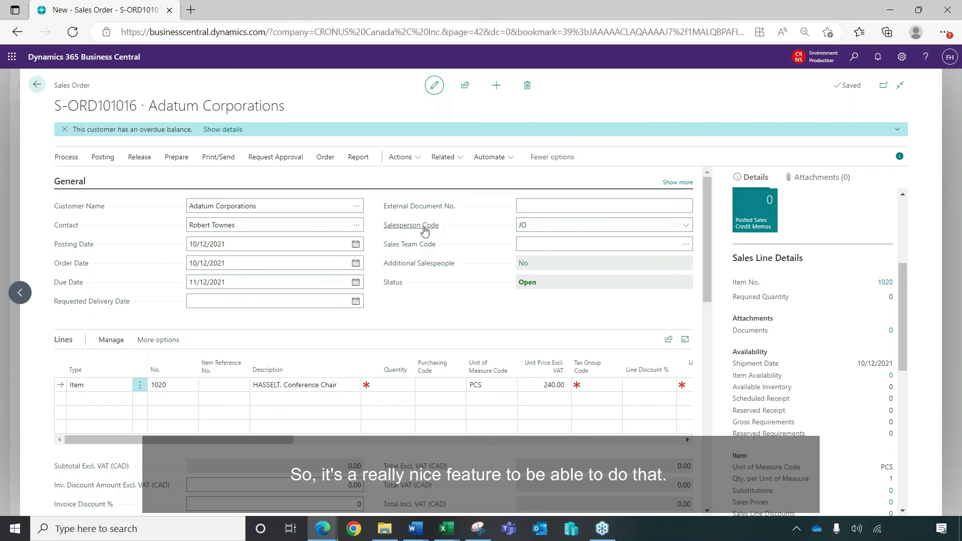
scroll(429, 225, "down", 8)
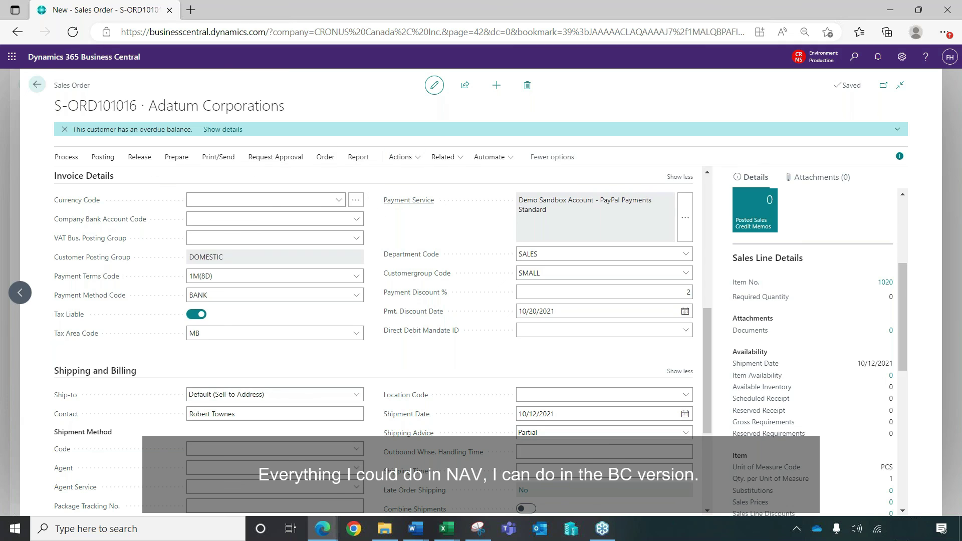
left_click(37, 86)
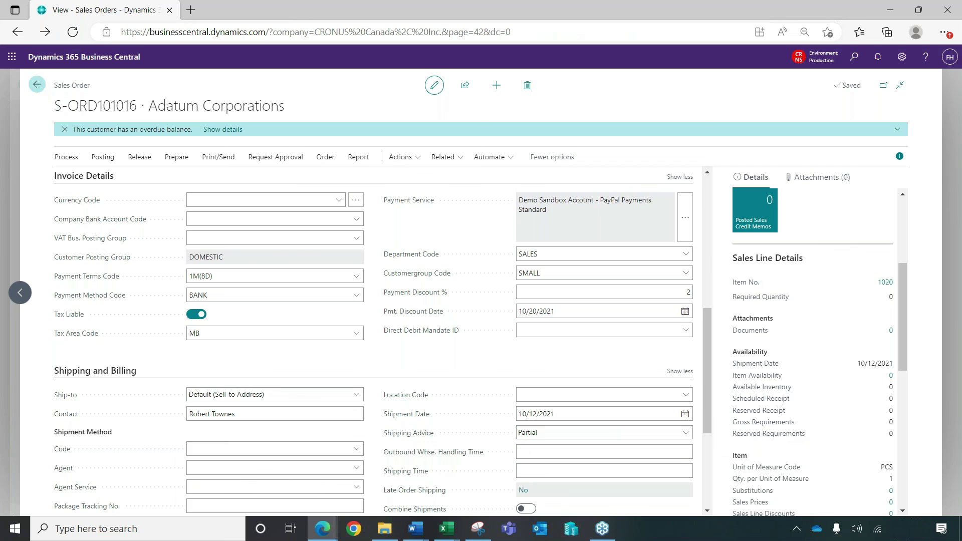